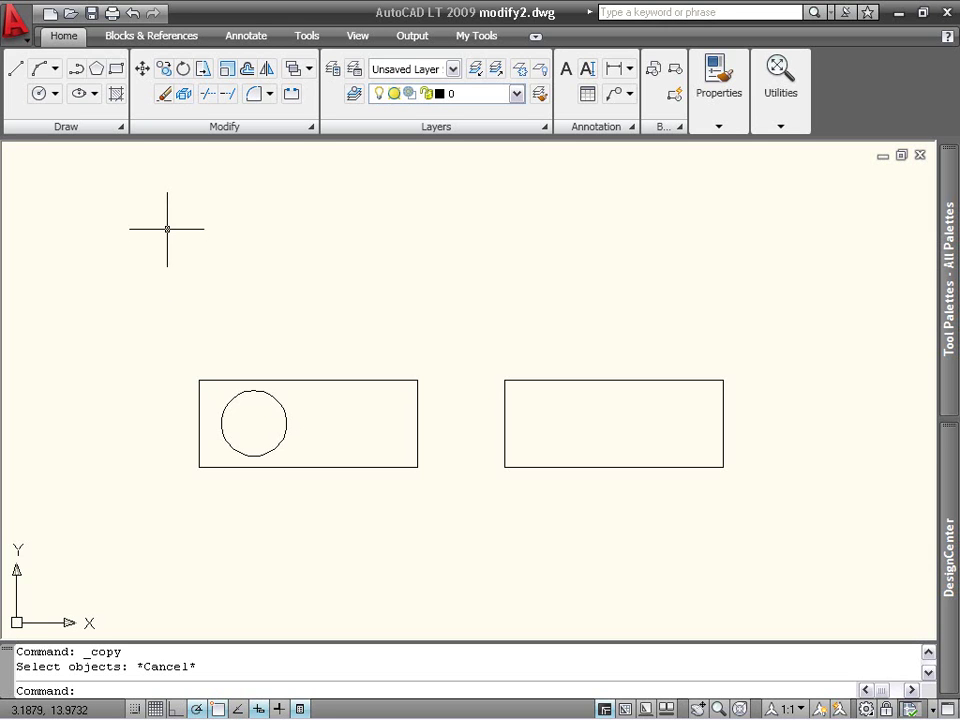
Copy the left rectangle's circle to the same spot in the right rectangle, matching top-left corners.
left_click(163, 72)
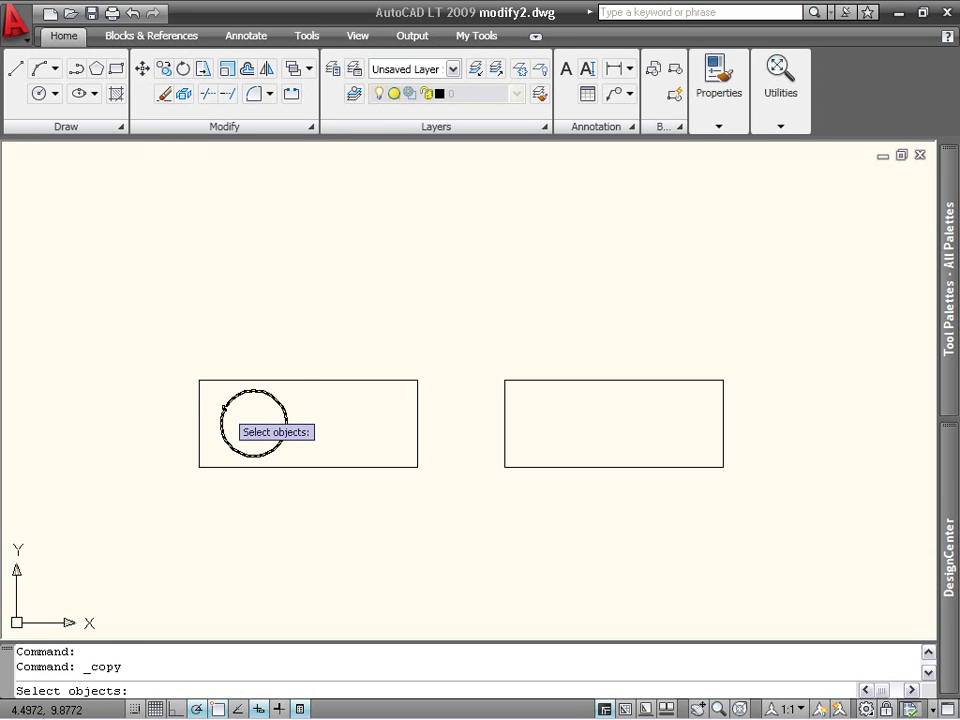
left_click(222, 402)
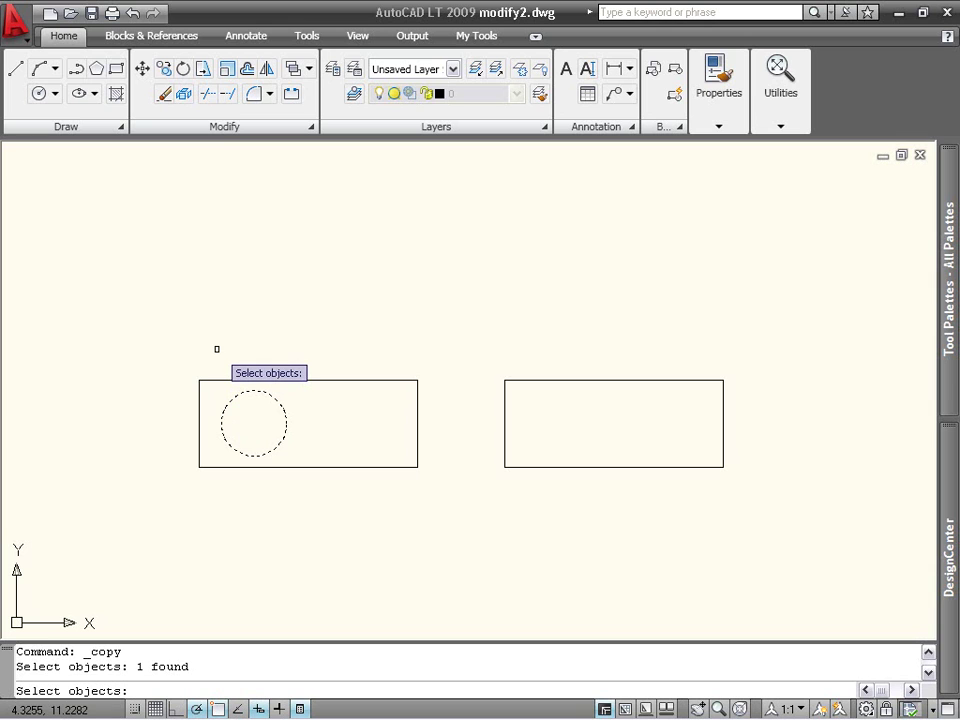
key("Return")
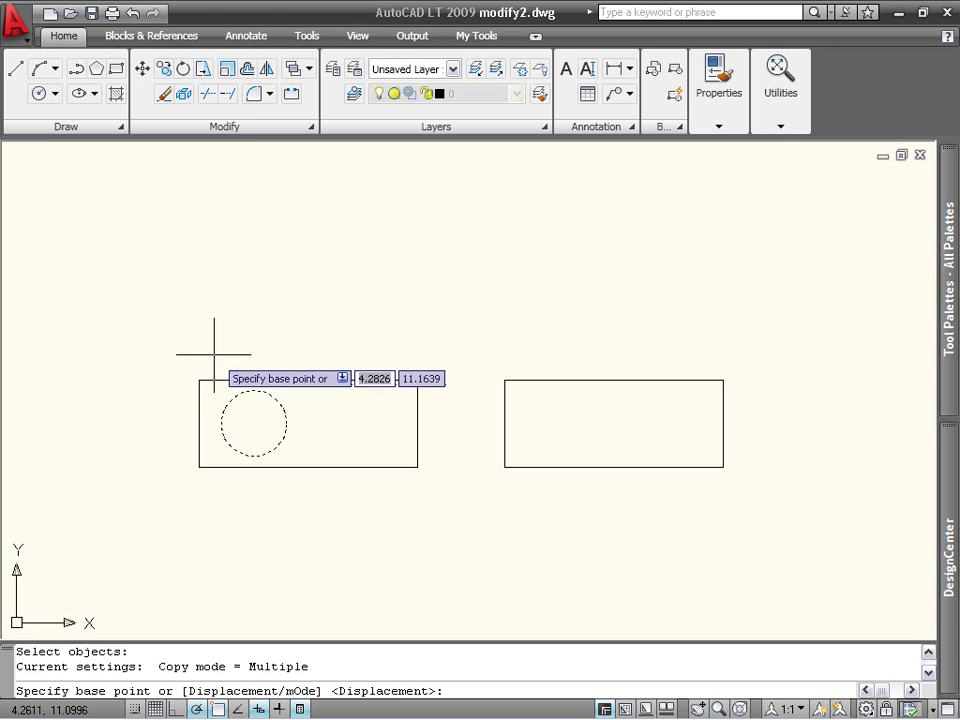
left_click(199, 380)
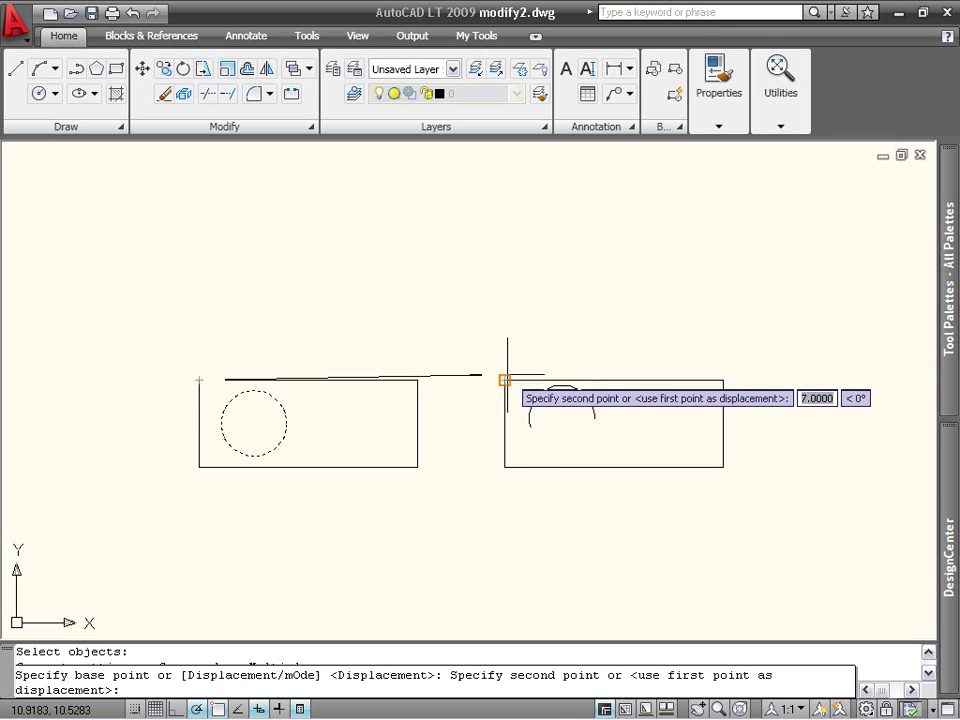
left_click(504, 380)
key("Escape")
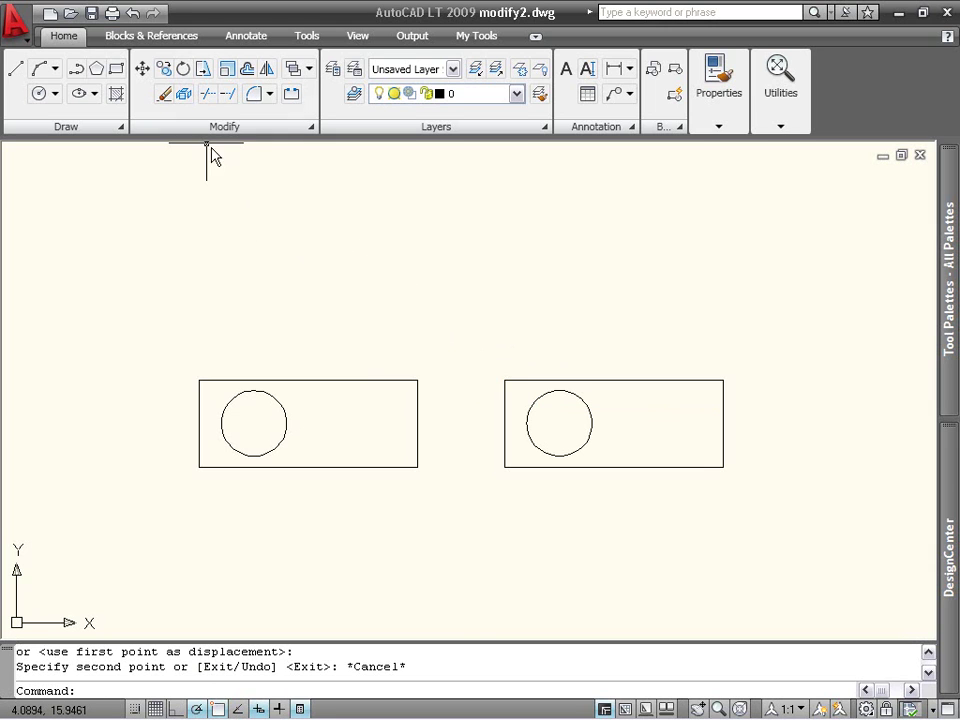
Copy both rectangles and their circles 3 units straight up.
left_click(170, 80)
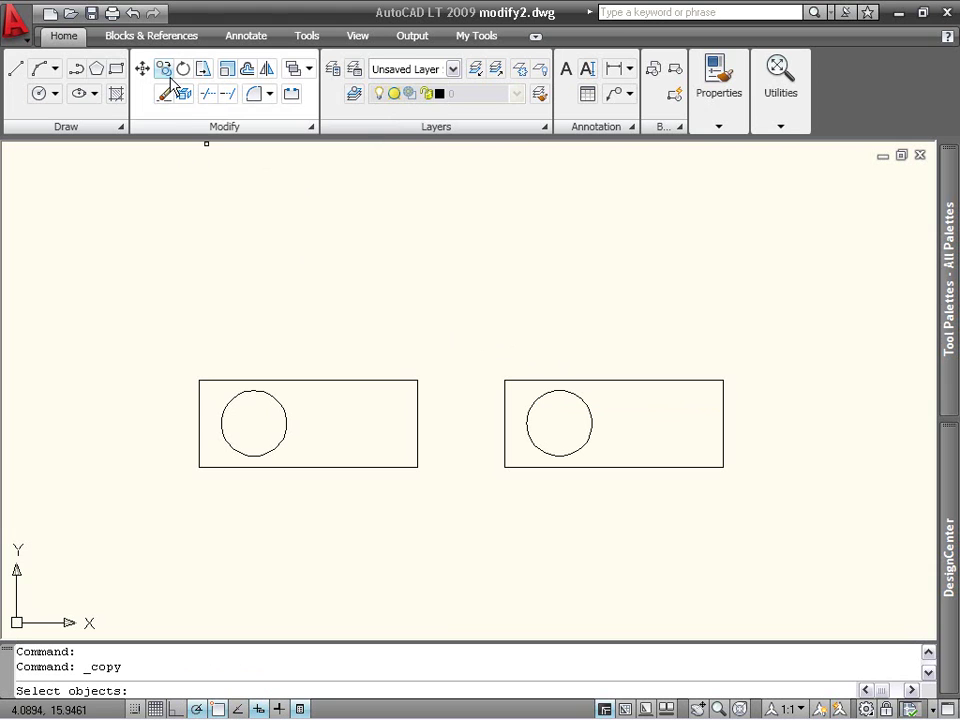
left_click(652, 329)
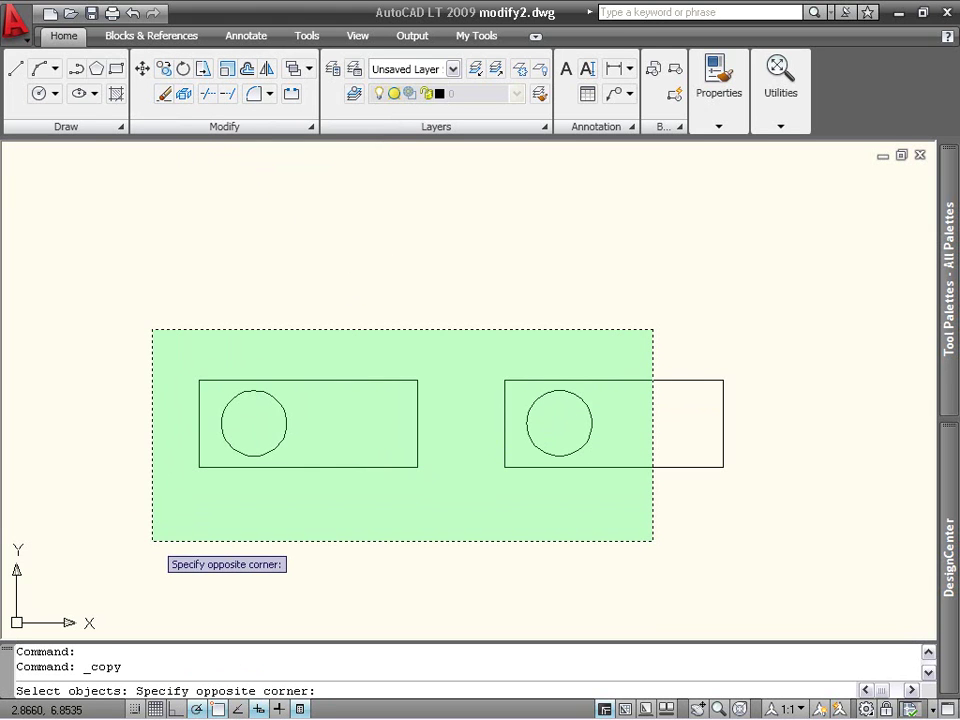
left_click(152, 541)
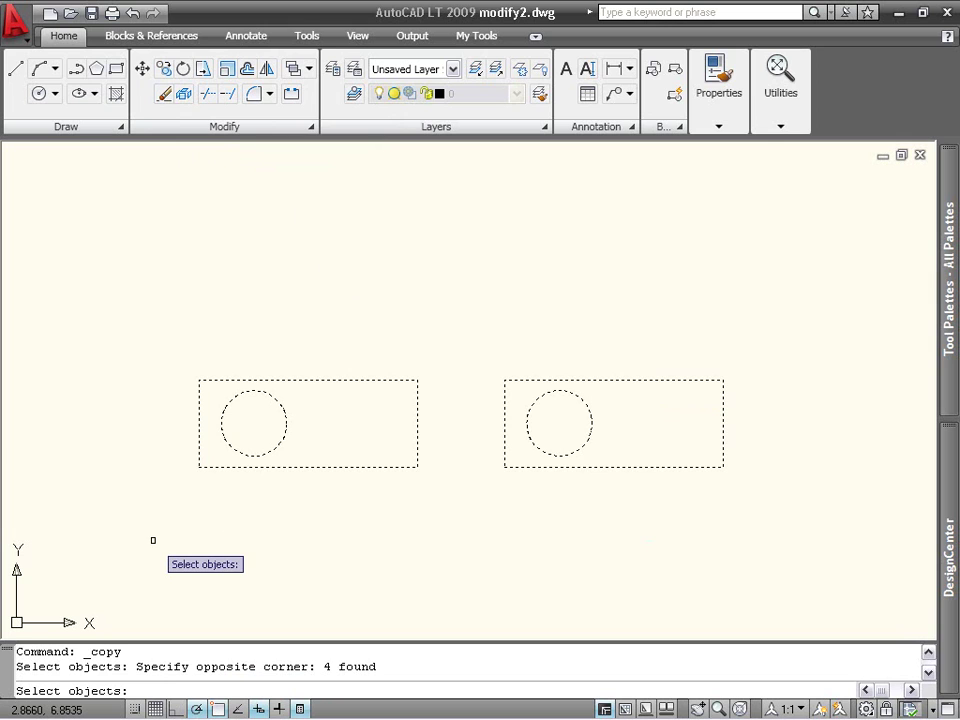
key("Return")
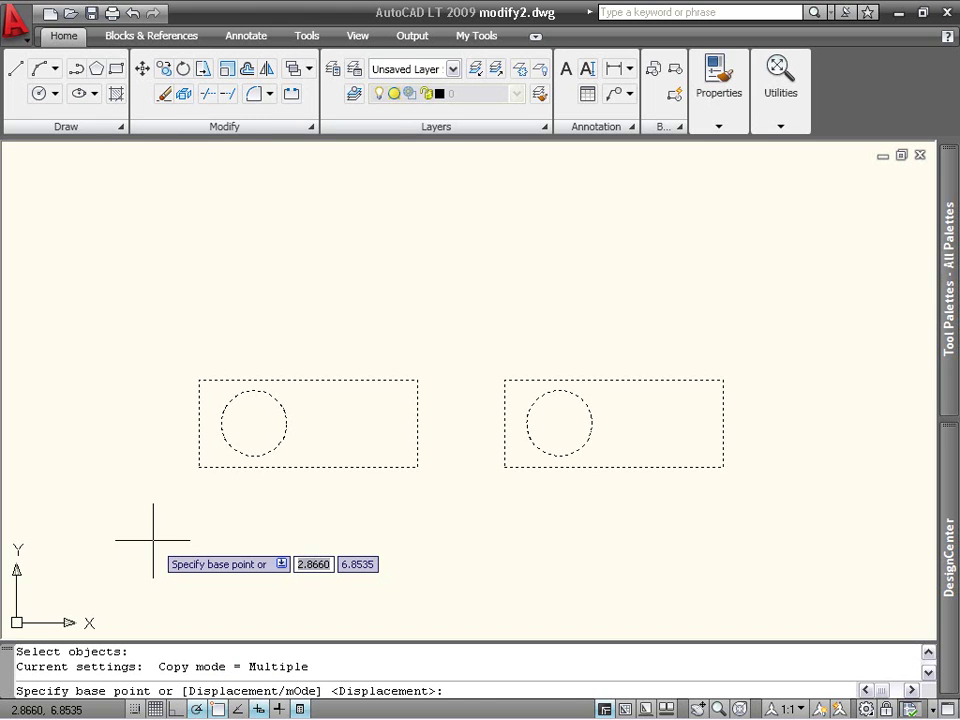
left_click(153, 540)
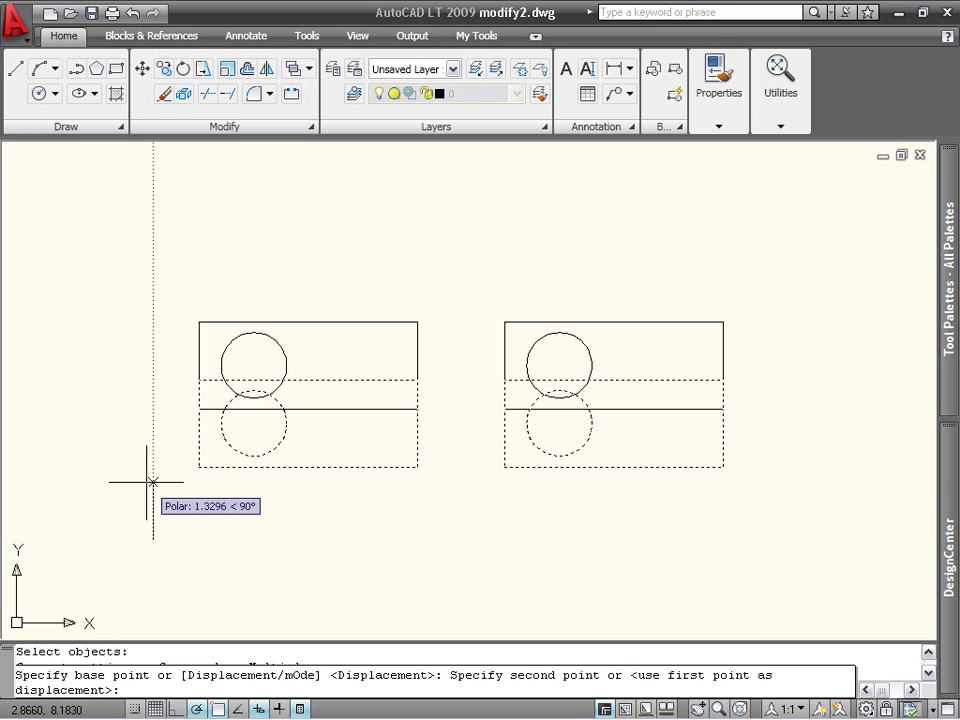
type("3")
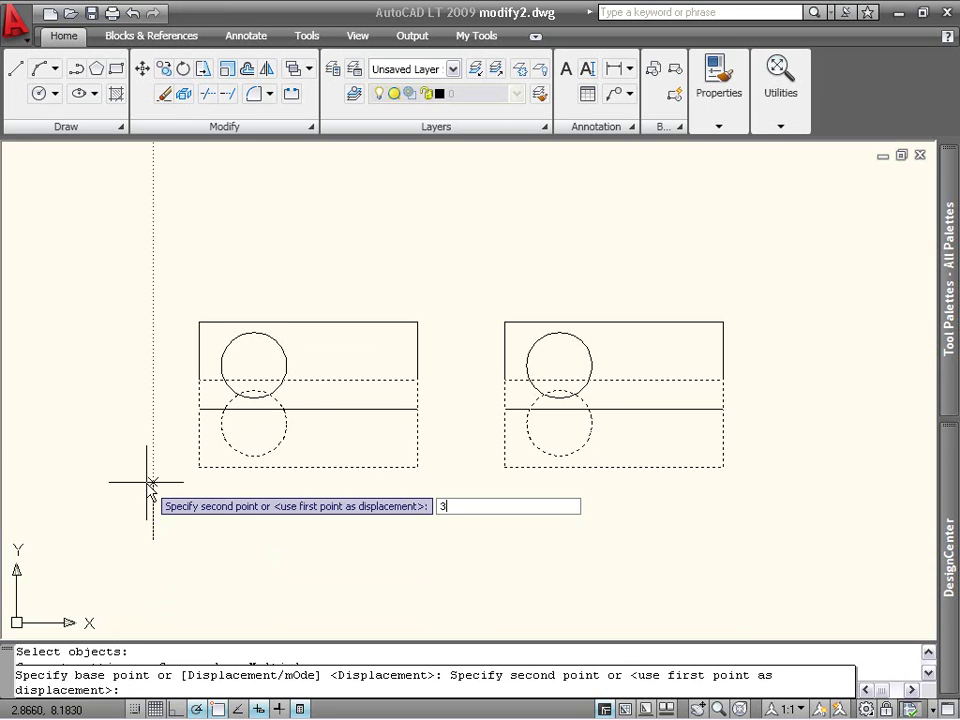
key("Return")
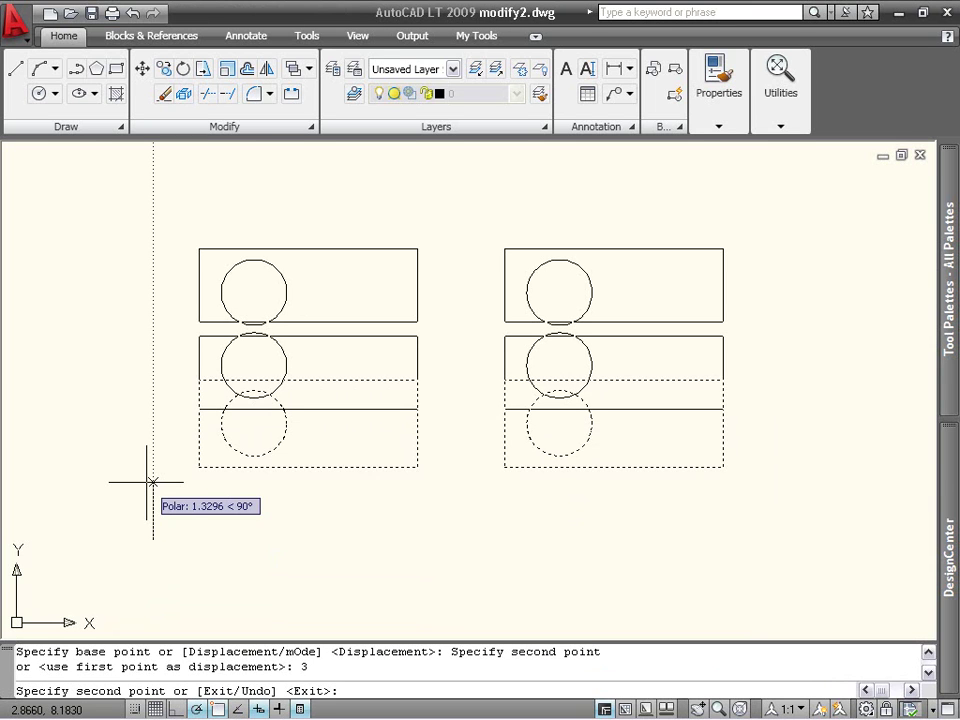
Place another set 6 units up, then undo that set and end the copy.
type("6")
key("Return")
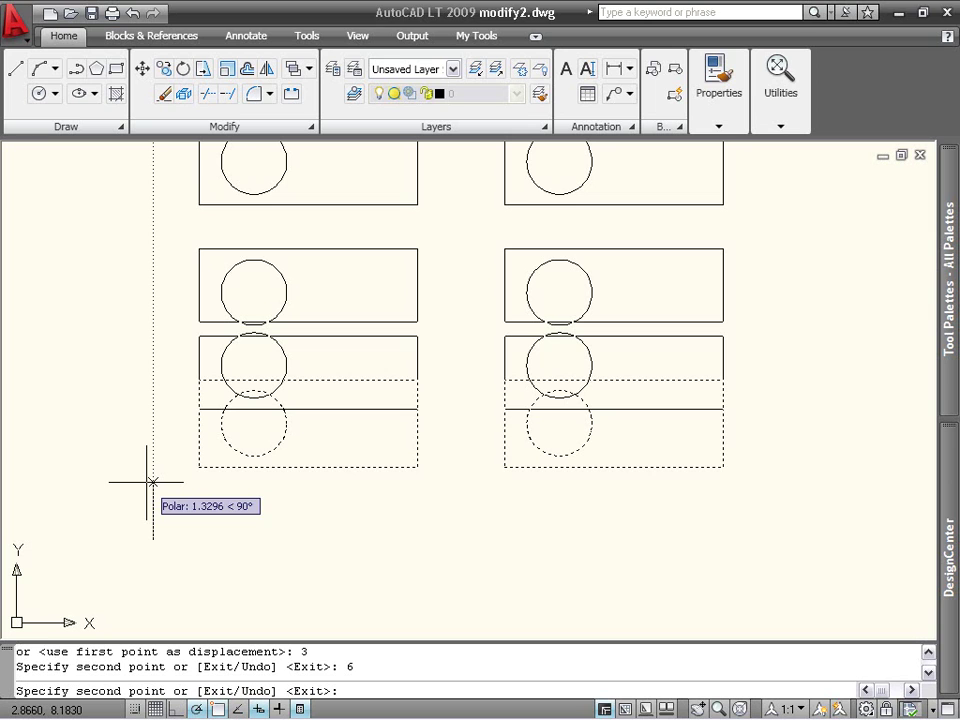
key("Down")
key("Down")
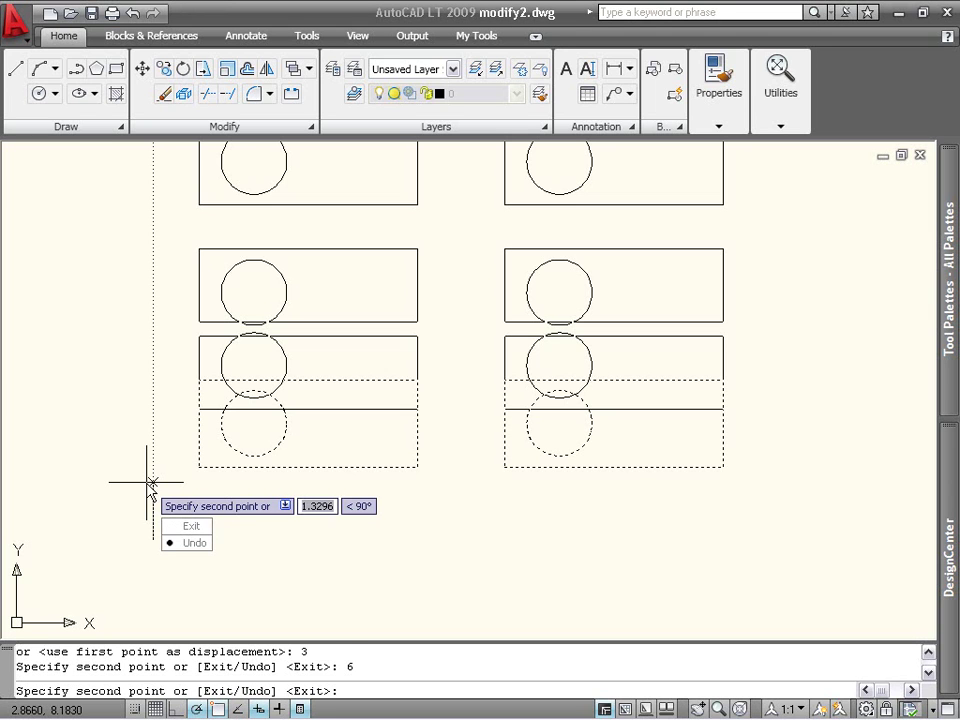
left_click(188, 543)
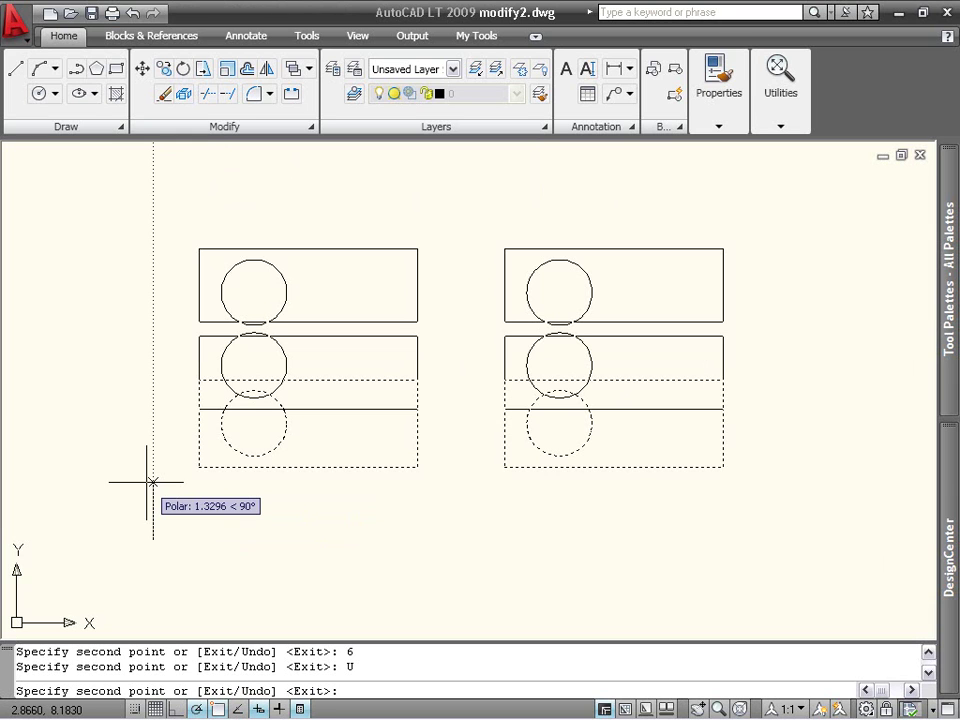
key("Escape")
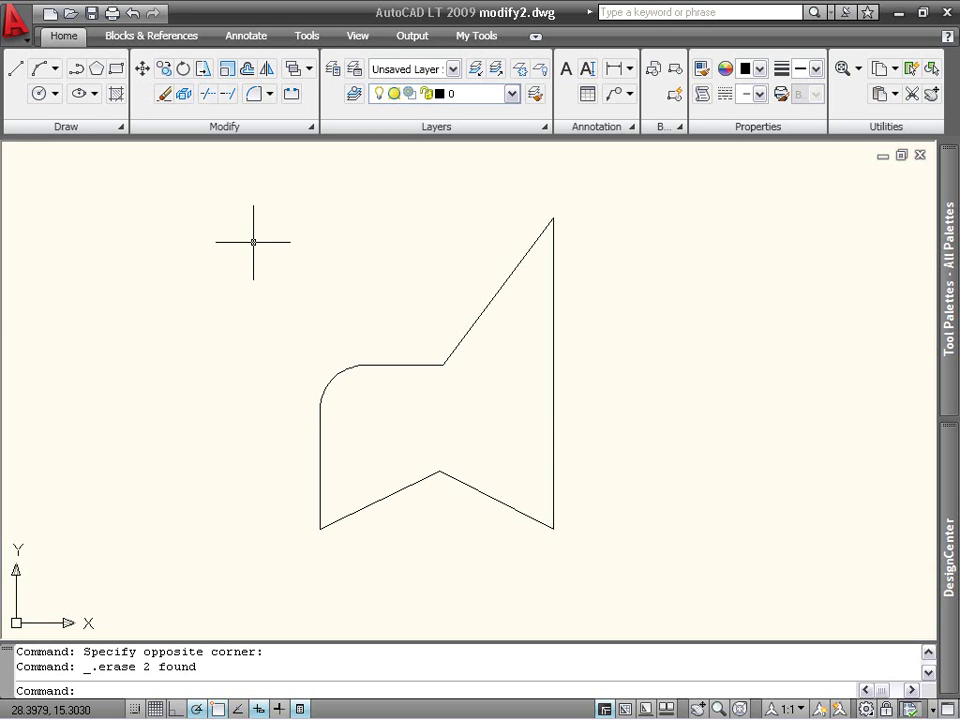
Start Offset on the angular rounded-corner shape, prompting for a distance (default 0.5000).
left_click(247, 70)
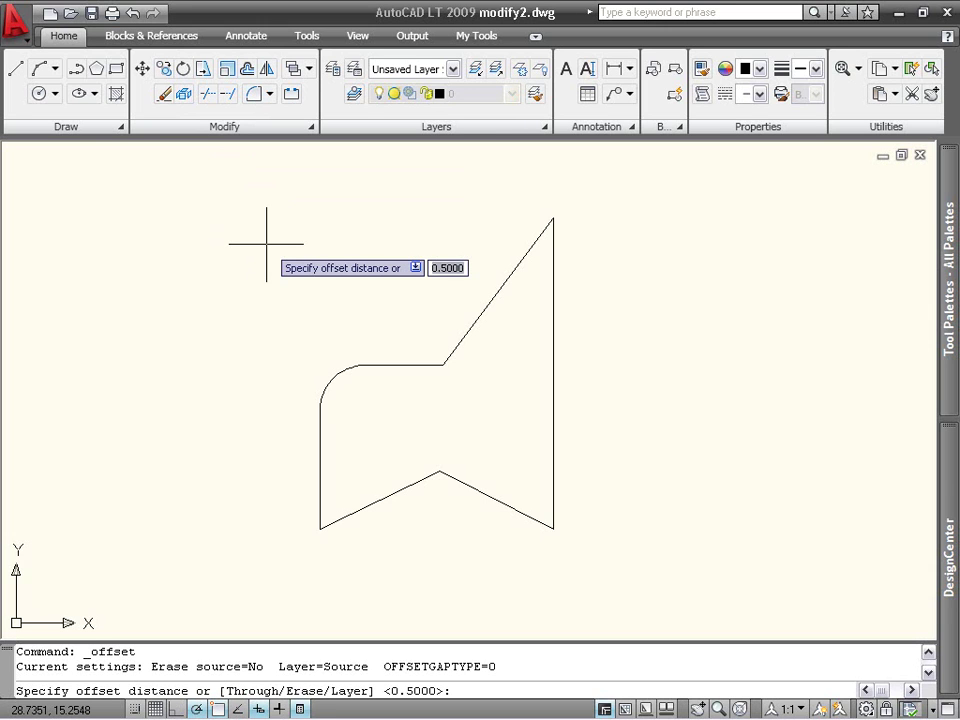
Offset the shape inward at 0.4, then offset that new outline inward again.
type(".4")
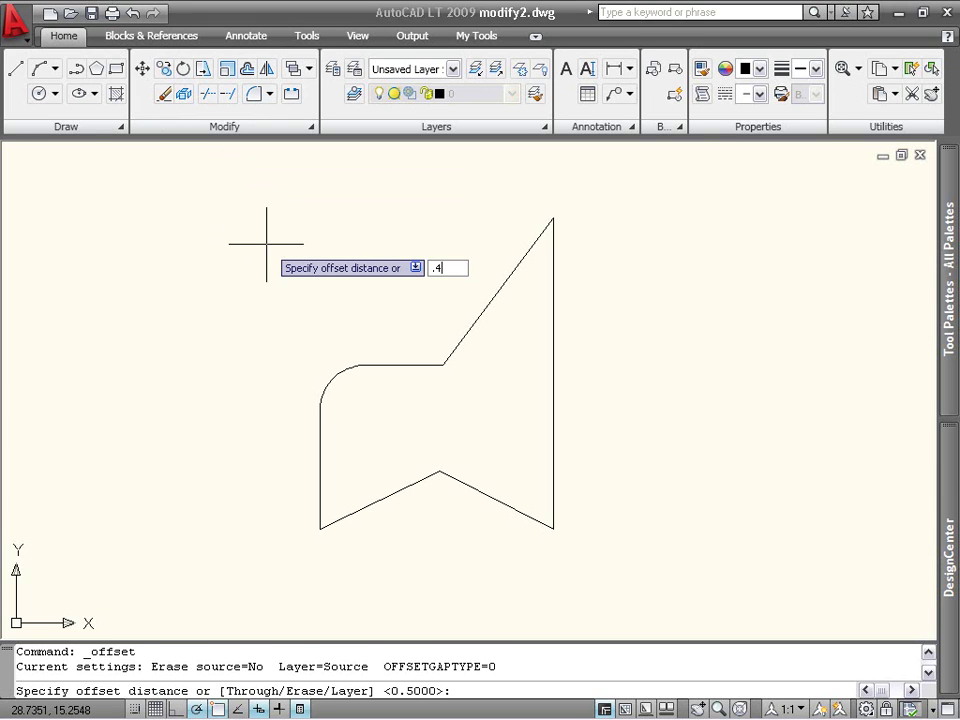
key("Return")
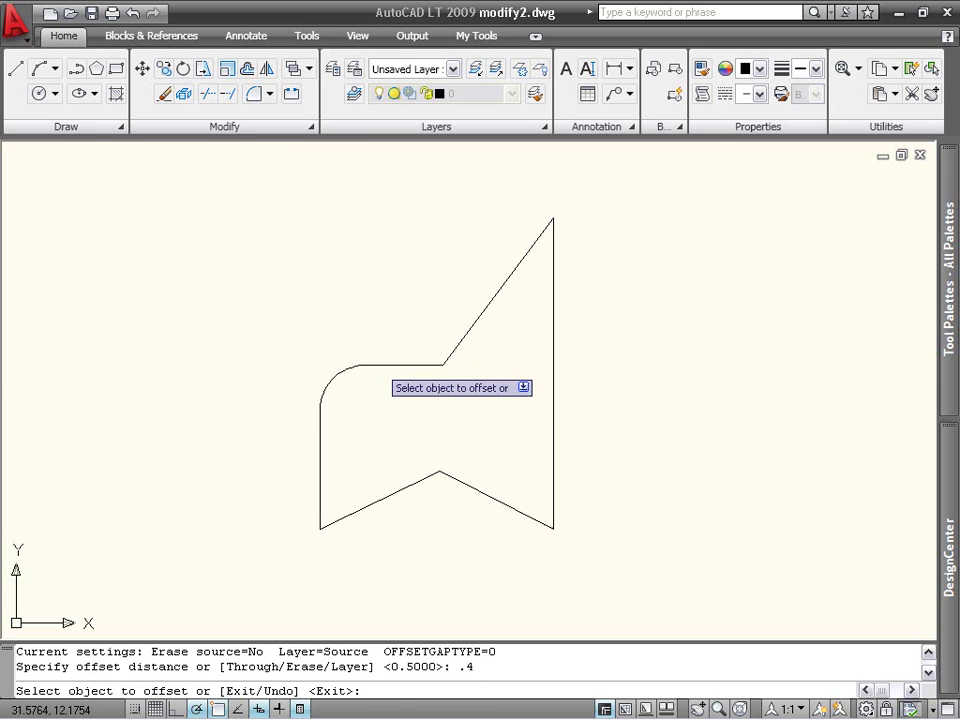
left_click(377, 364)
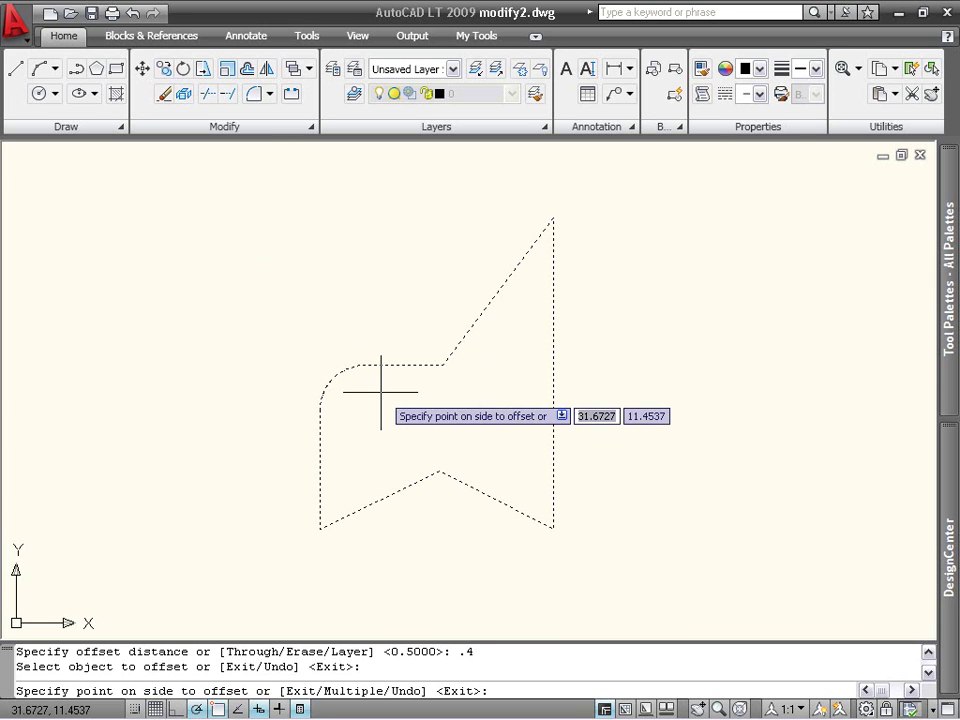
left_click(380, 393)
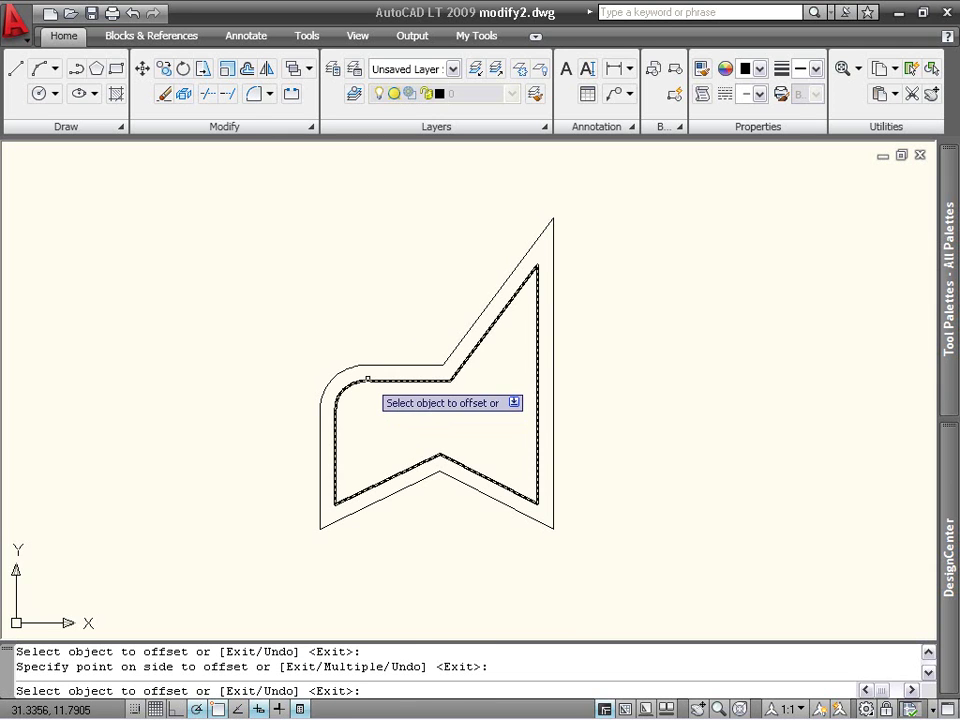
left_click(368, 380)
left_click(370, 402)
key("Escape")
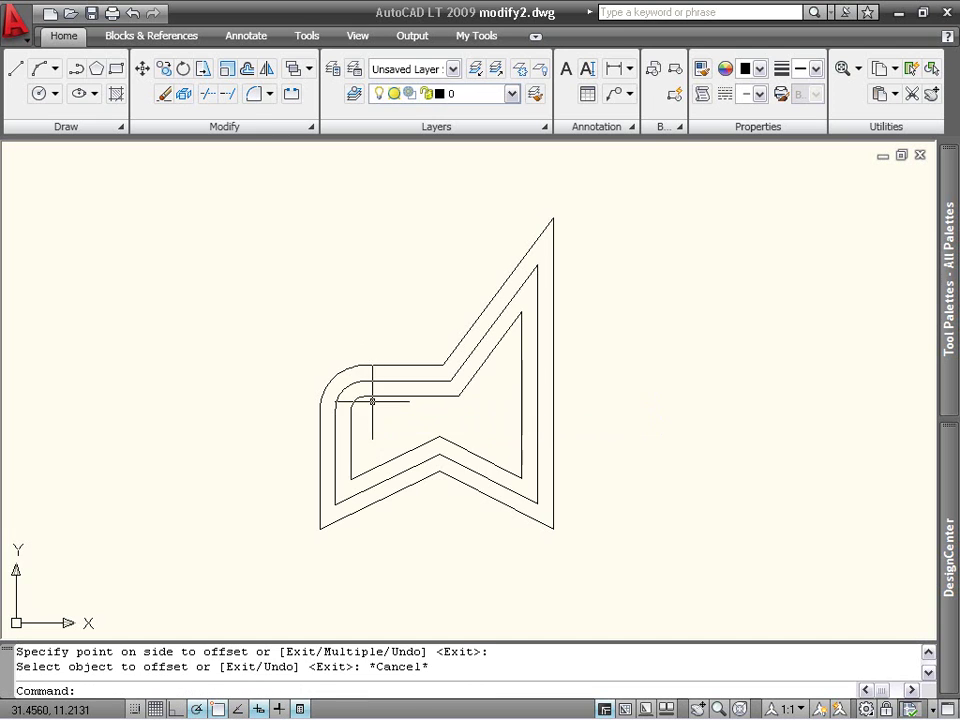
Offset the original outline outward three times at 0.4 using the Multiple option.
left_click(251, 73)
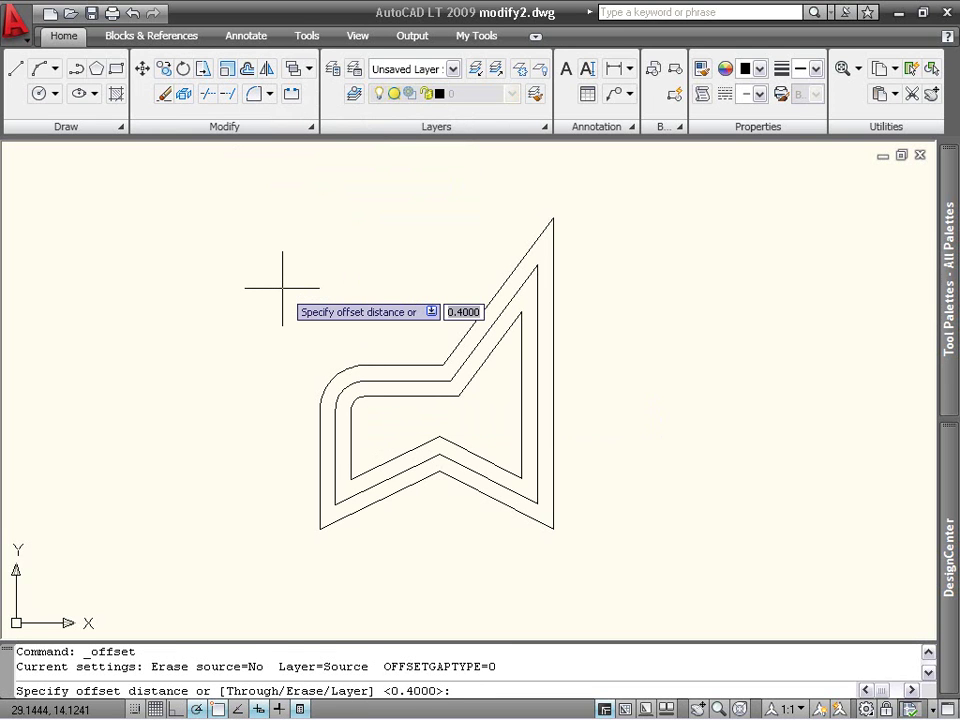
key("Return")
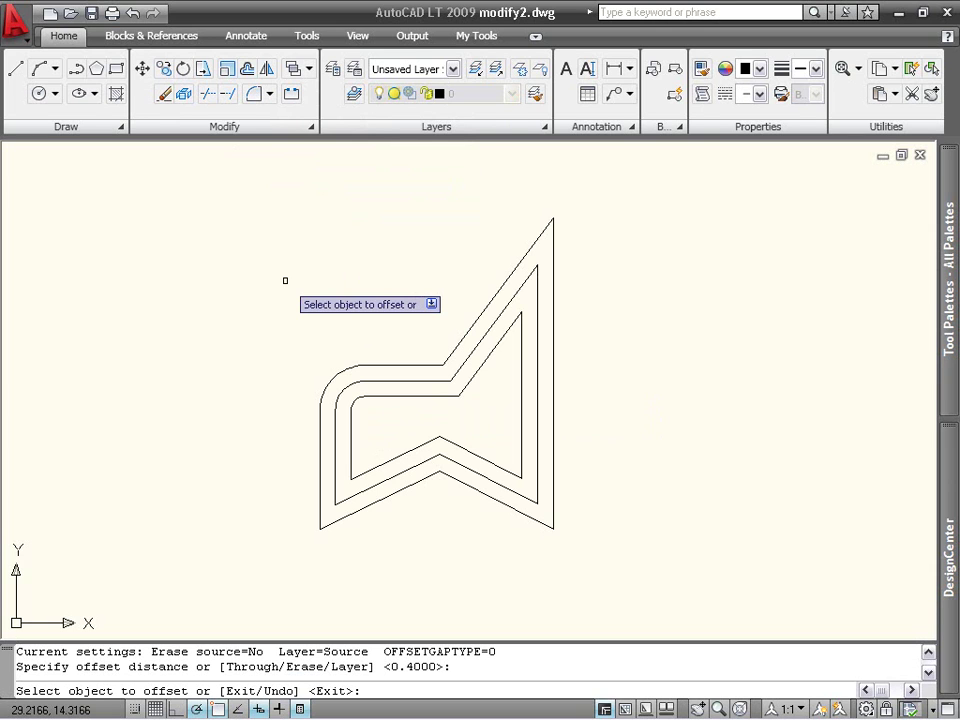
left_click(333, 379)
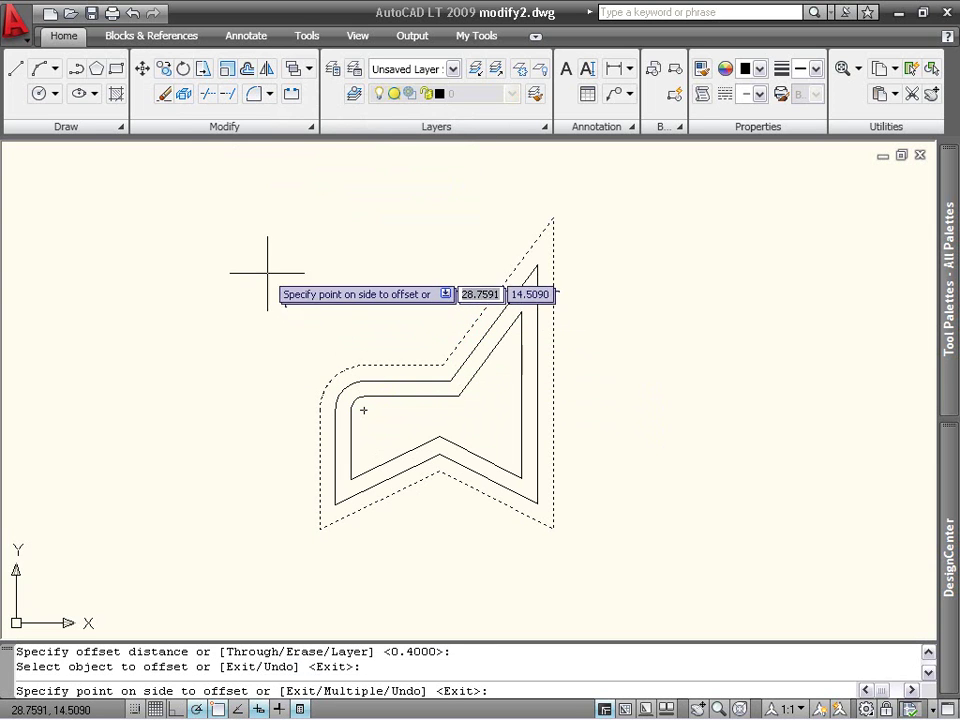
key("Down")
key("Down")
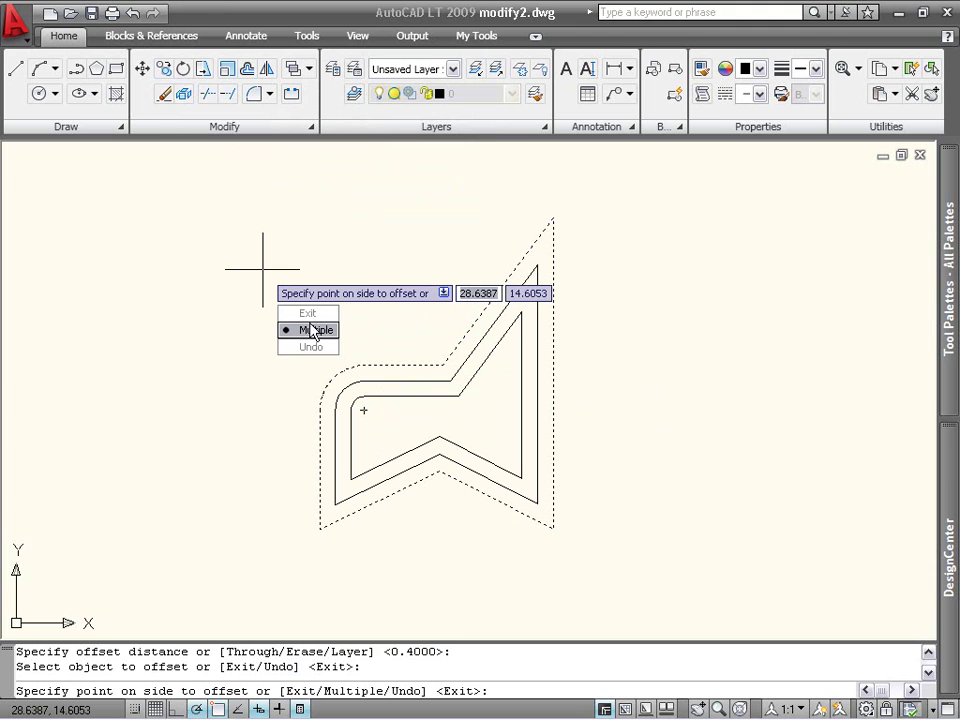
key("Return")
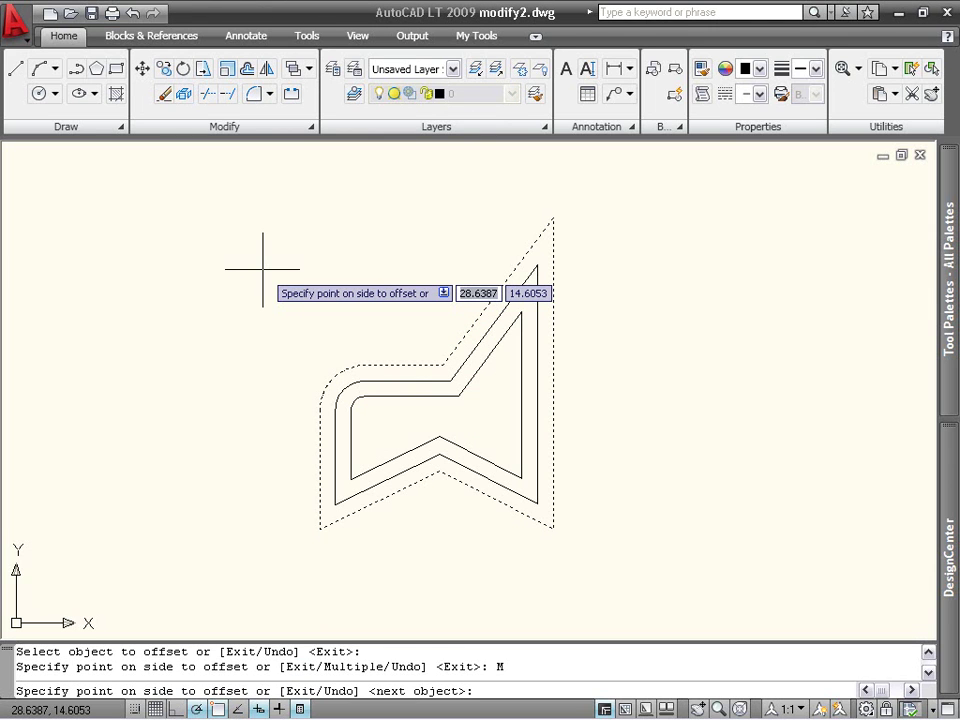
left_click(263, 269)
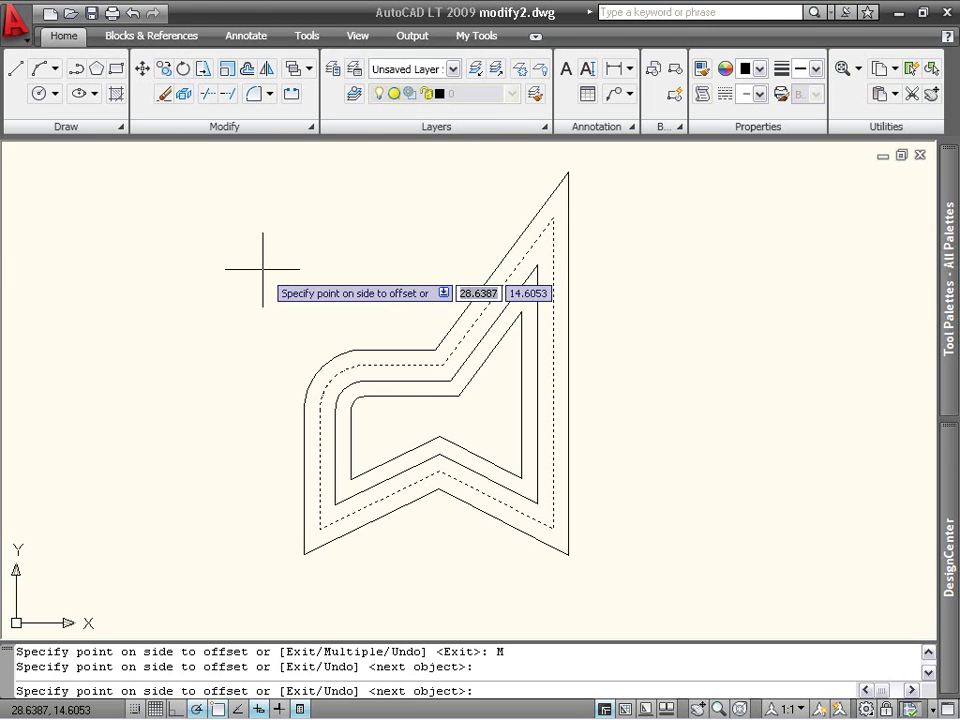
left_click(263, 269)
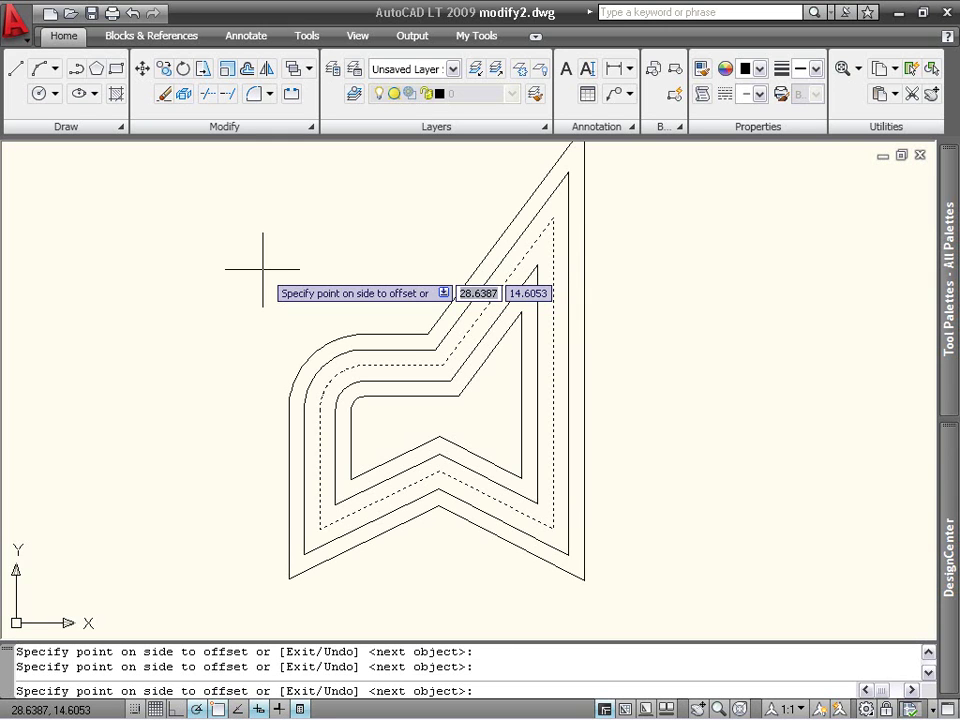
left_click(263, 269)
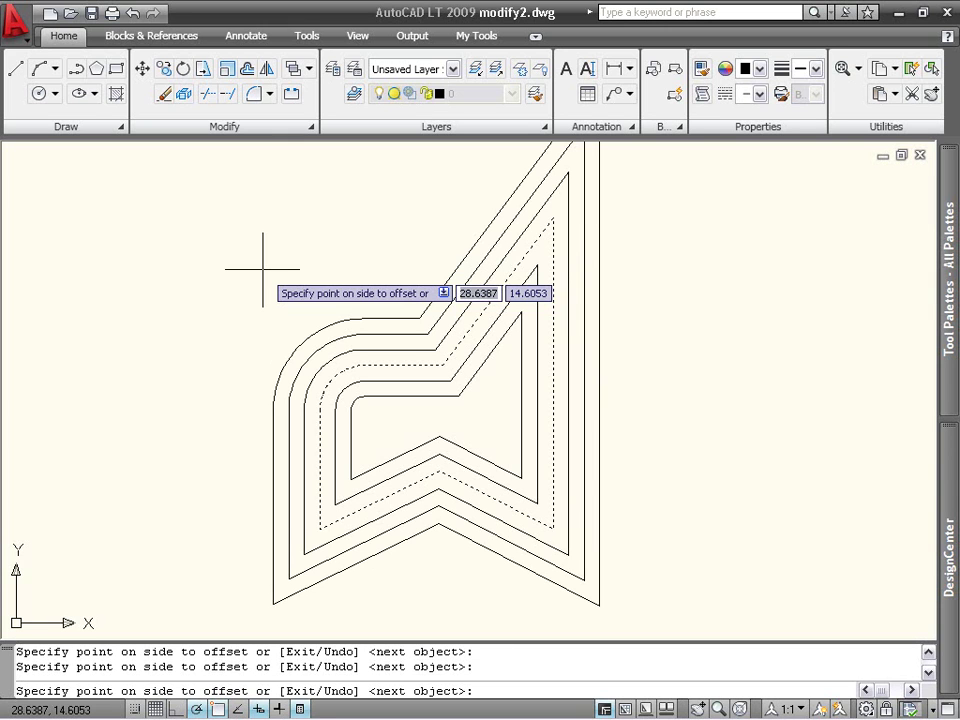
key("Escape")
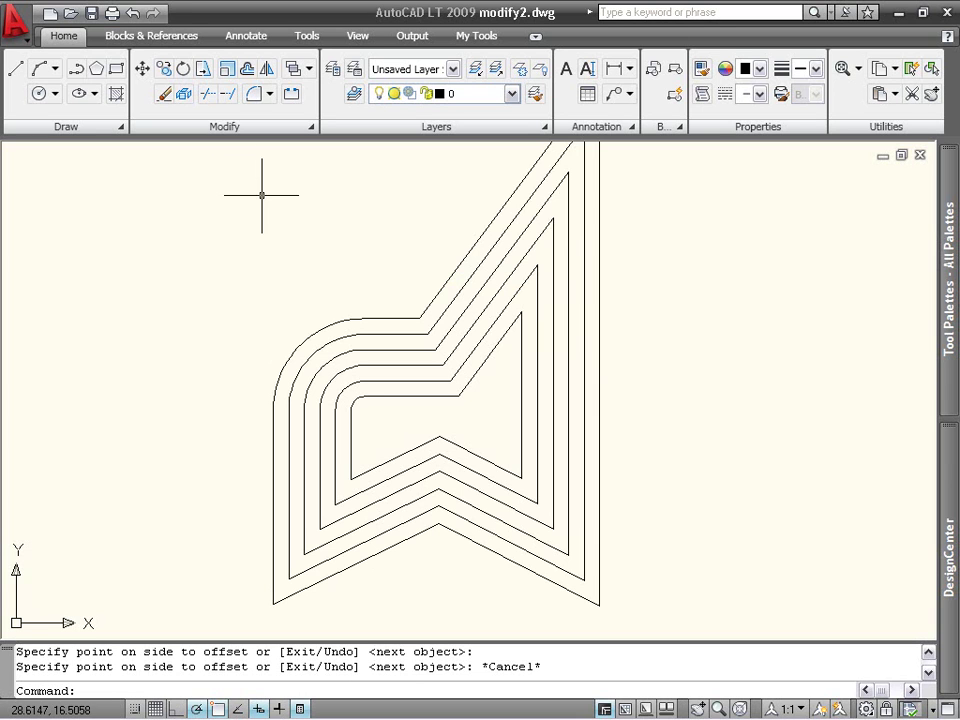
left_click(247, 70)
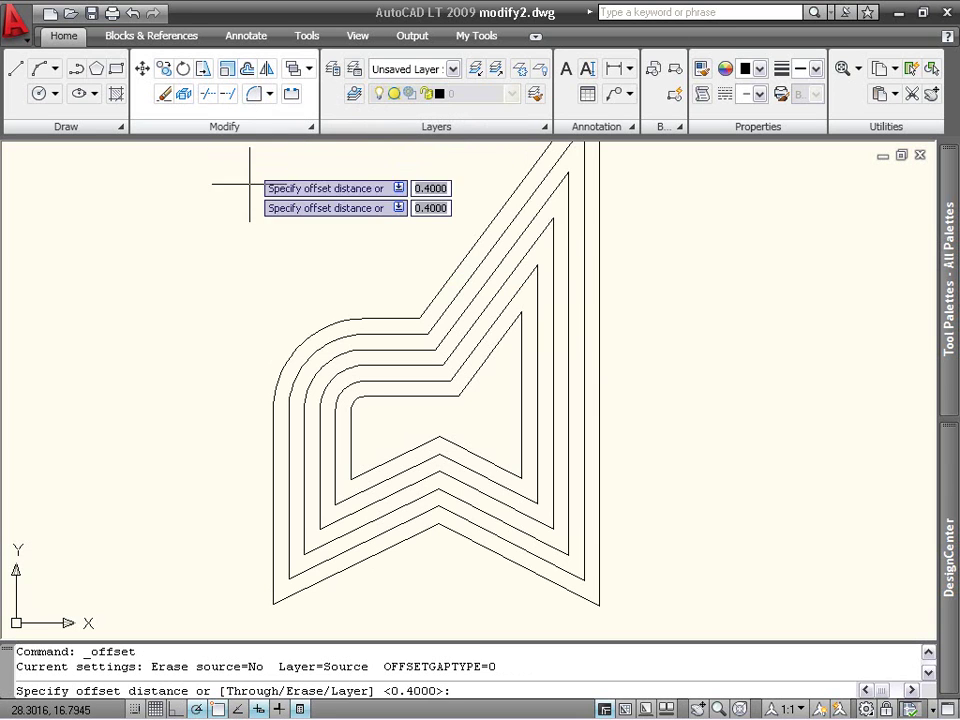
Display the running Offset command's distance options.
key("Down")
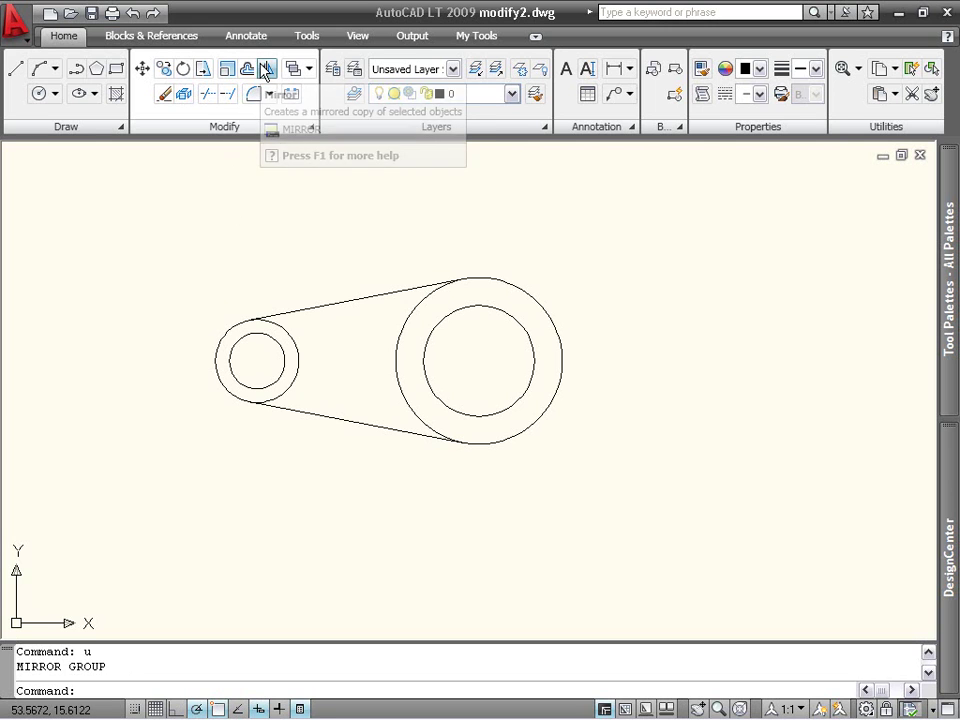
Mirror the small circles and tangent lines about a vertical line through the large circle's centre.
left_click(266, 69)
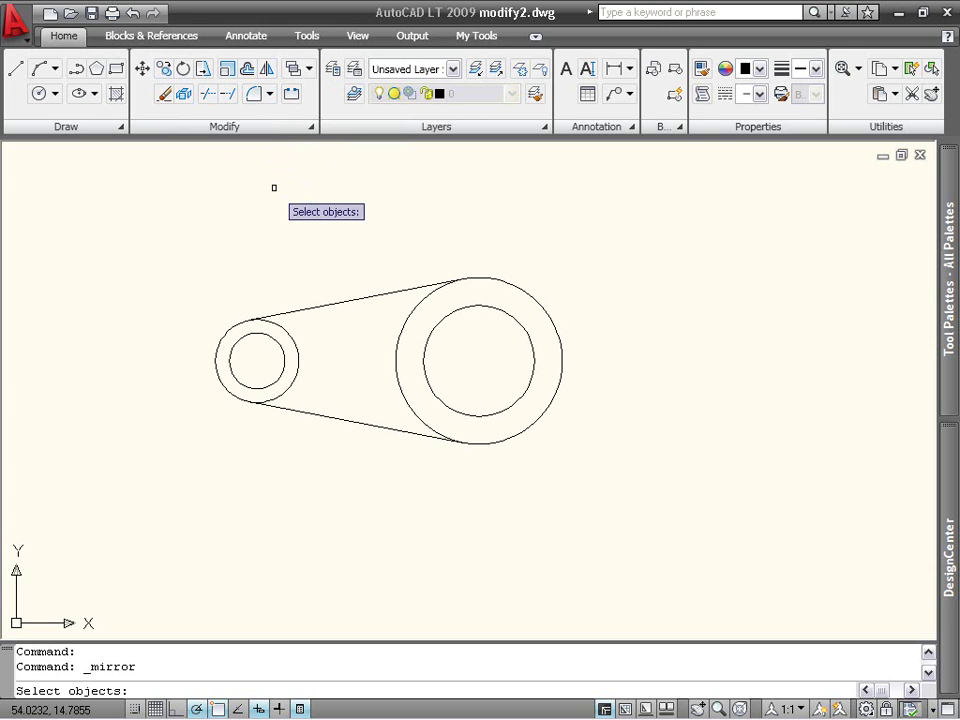
left_click(330, 230)
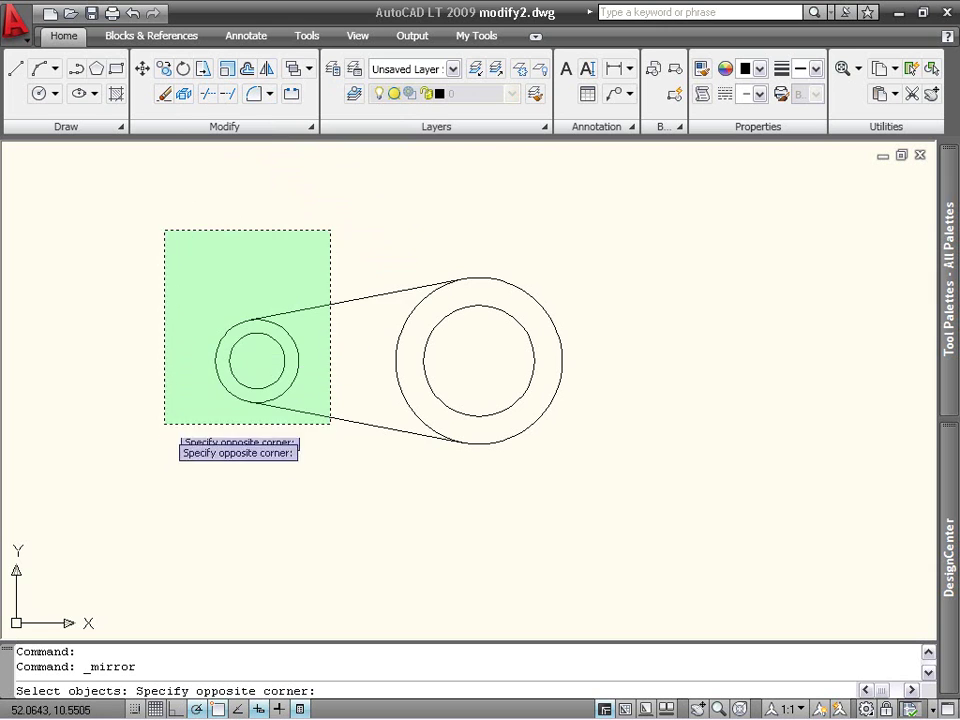
left_click(161, 480)
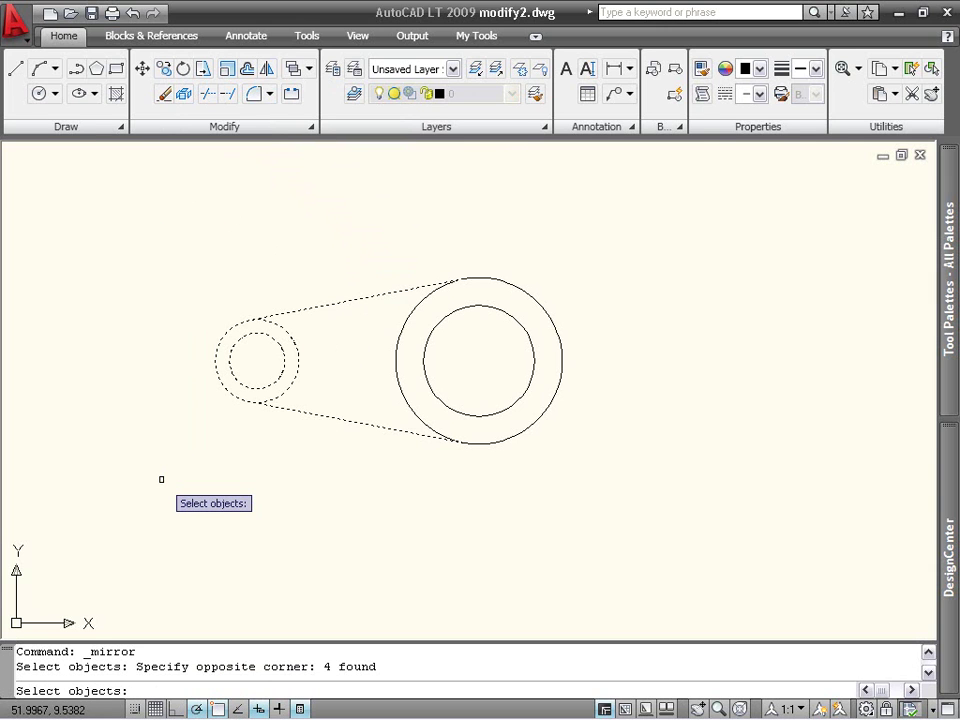
key("Return")
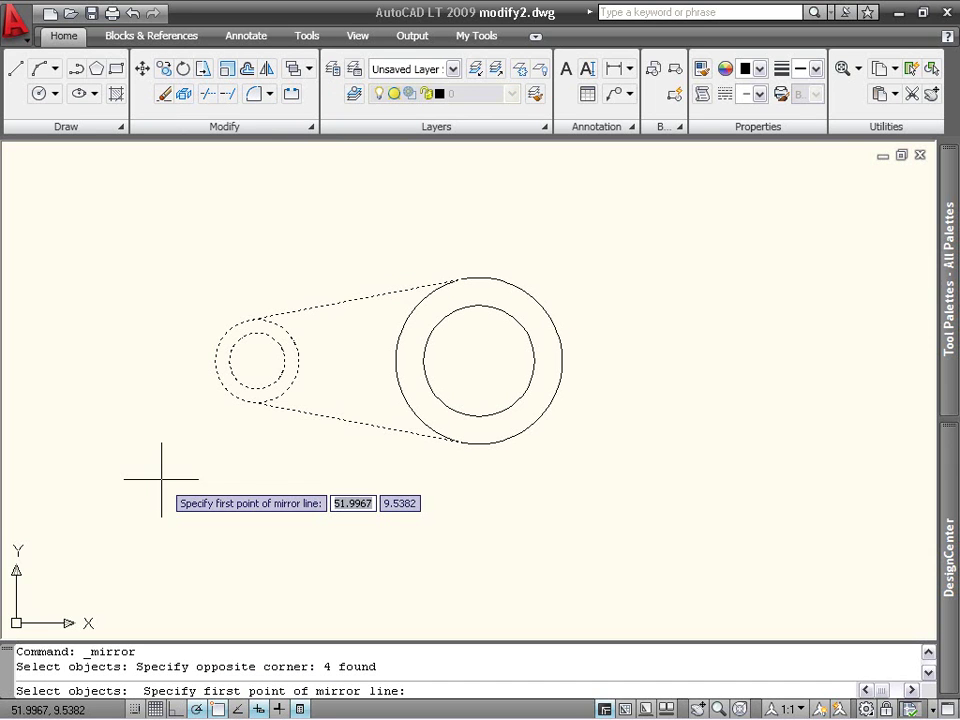
left_click(463, 405)
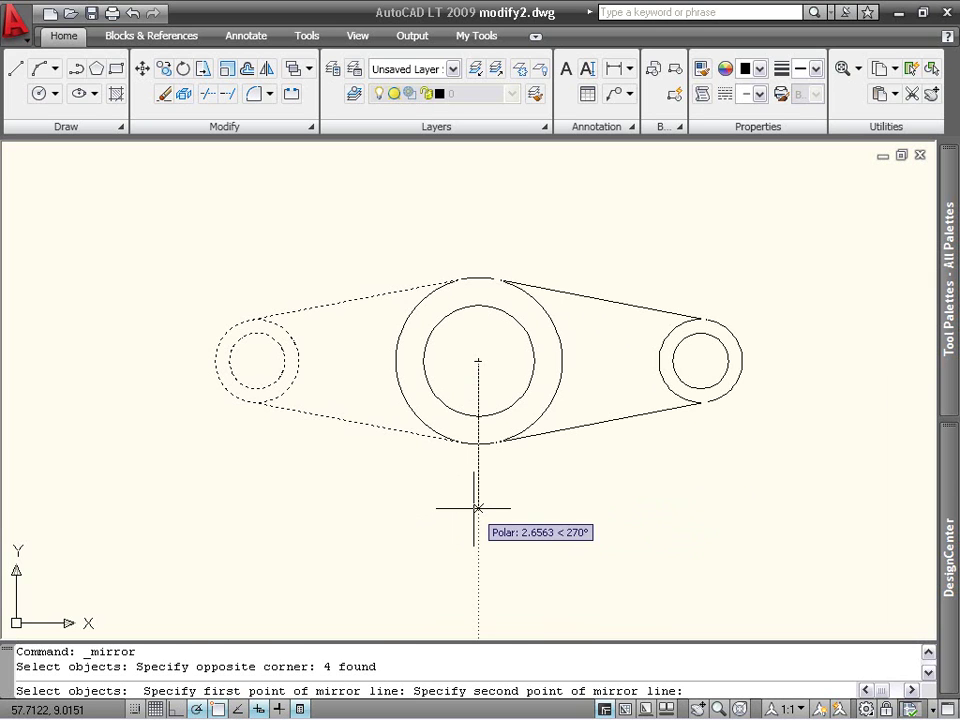
left_click(476, 508)
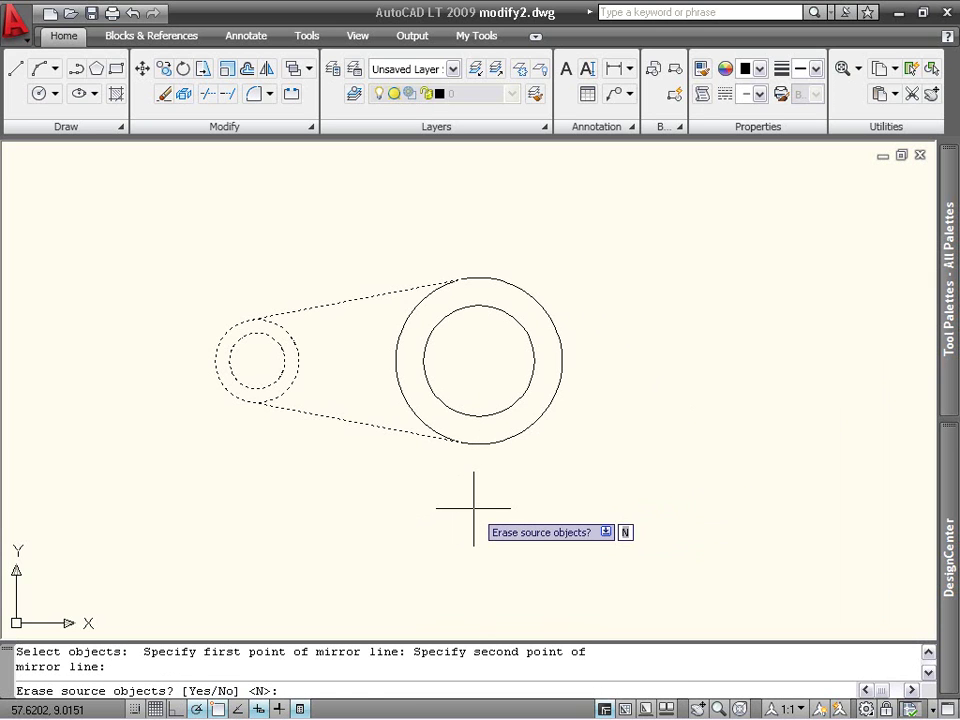